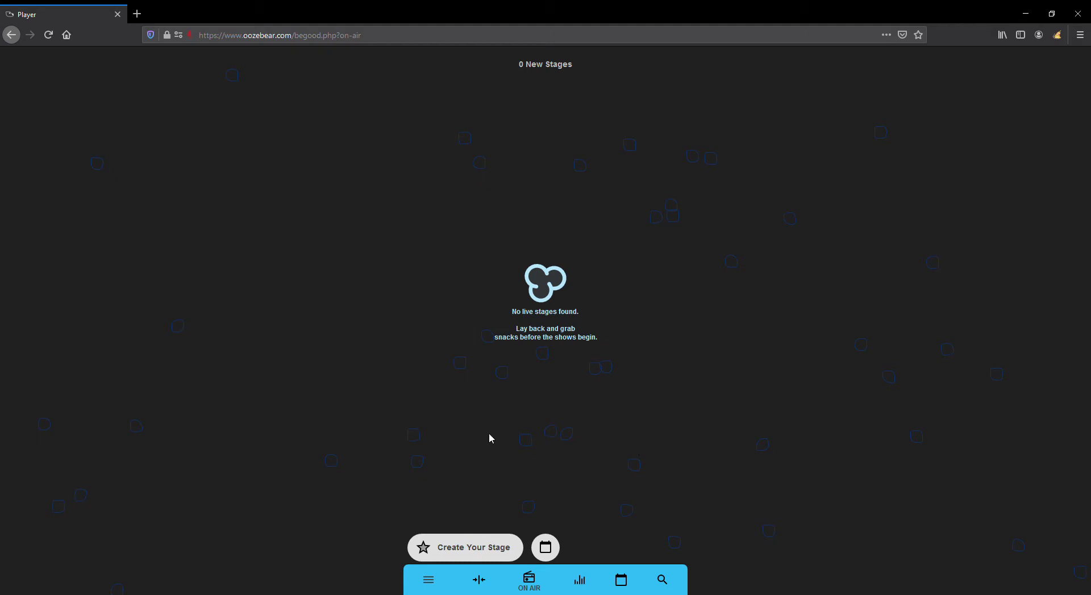
Start creating a new stage and name it test_this_stage
click(469, 553)
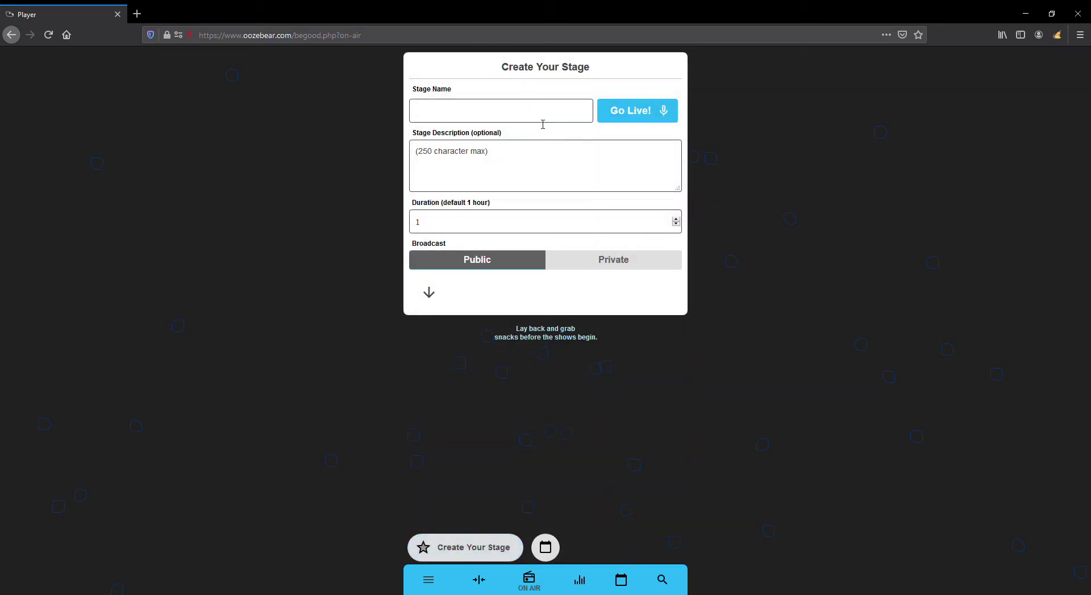
text(test_this)
text(_stage)
Enter the stage description "WE are testing the basic features." and go live with the stage
text(WE are)
text( test)
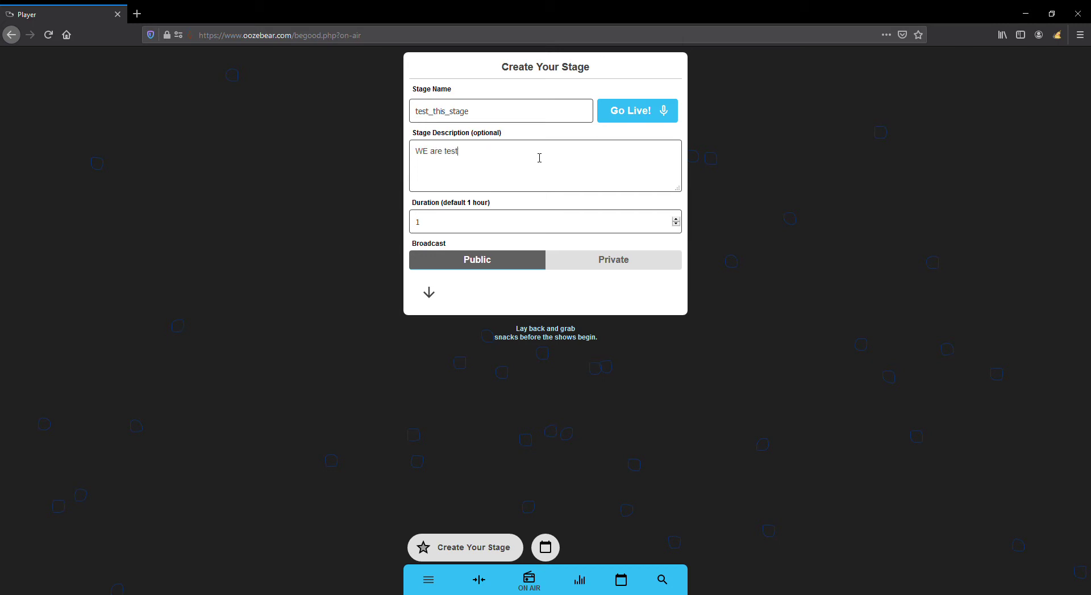
text(ing the basic geatures)
key(BackSpace)
key(BackSpace)
key(BackSpace)
key(BackSpace)
key(BackSpace)
key(BackSpace)
key(BackSpace)
key(BackSpace)
text(features)
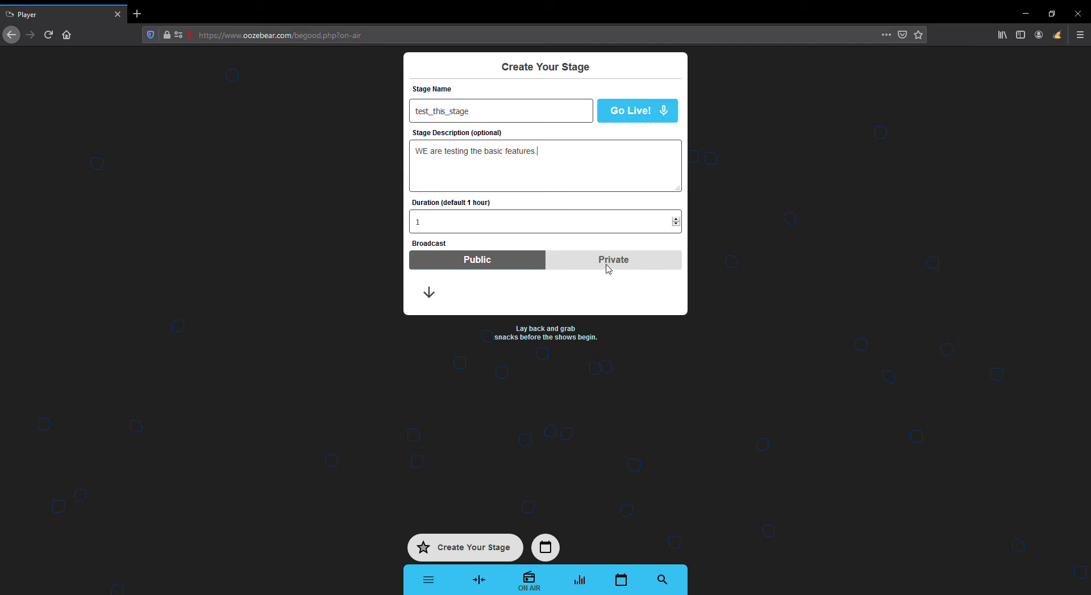
click(632, 112)
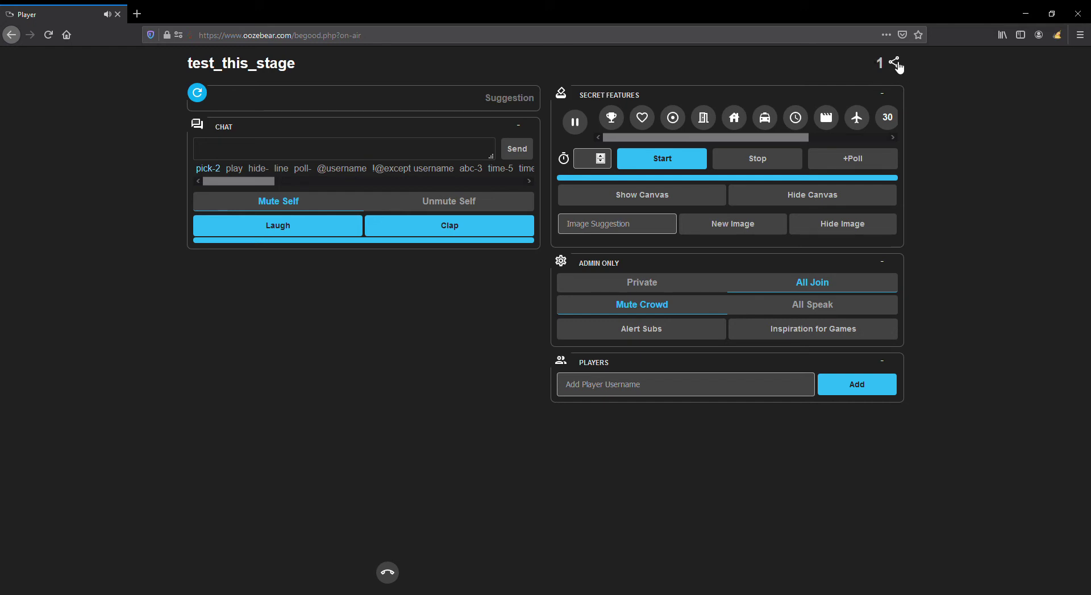
Open the stage's share options, copy the stage link and close the share dialog
click(895, 64)
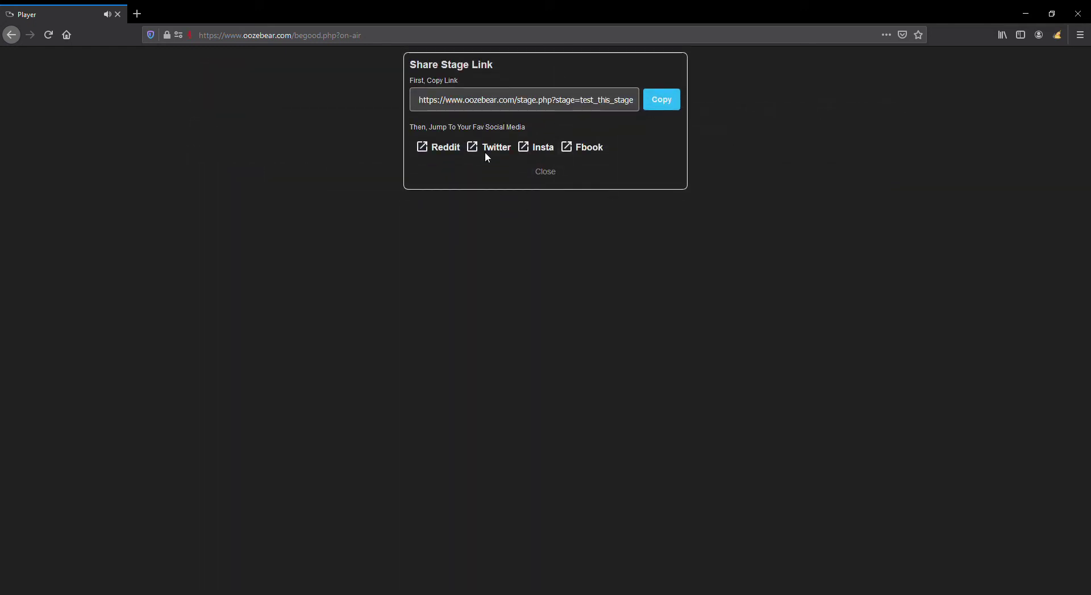
drag(418, 100, 638, 102)
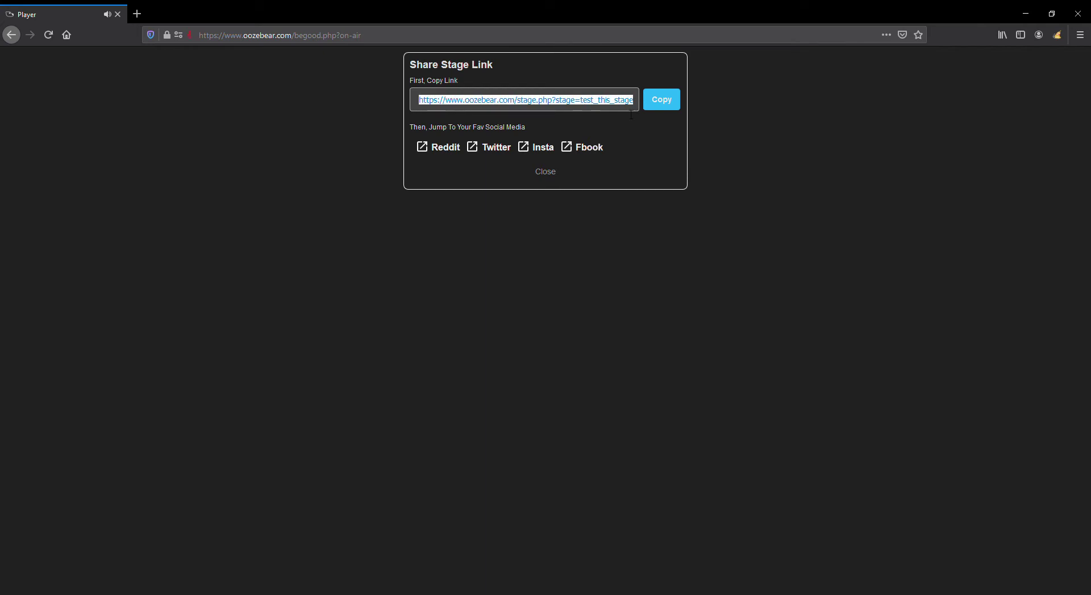
click(662, 105)
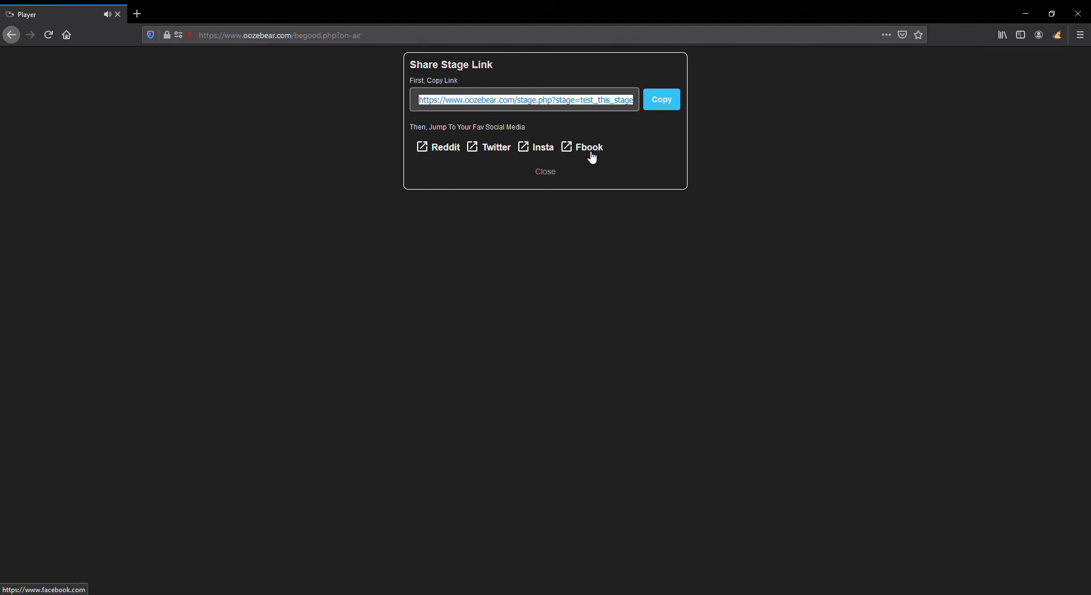
click(550, 174)
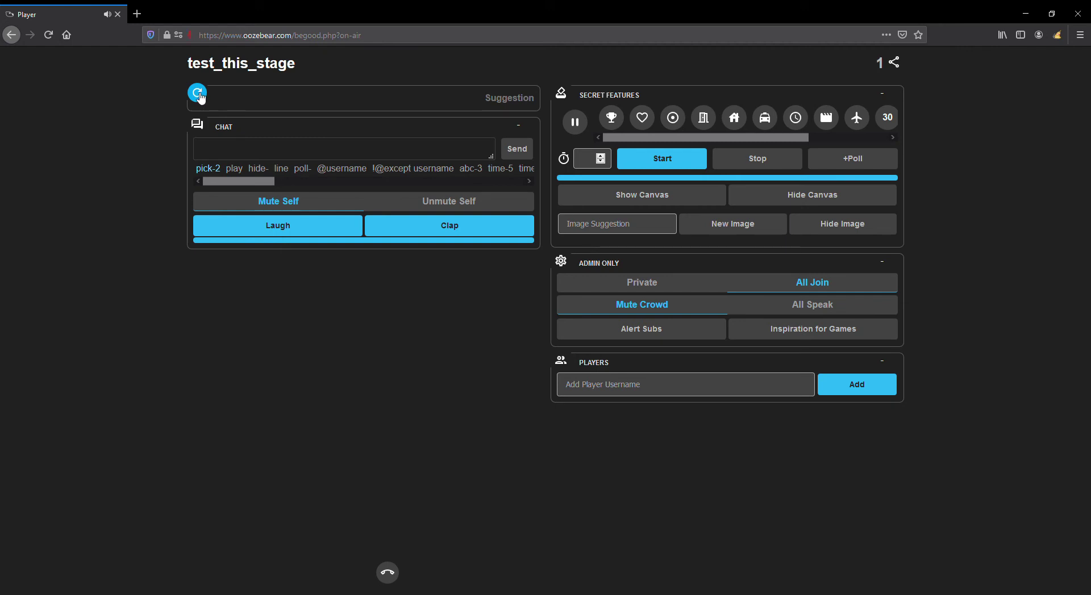
Generate two new suggestions for the stage and send the chat message "hi there"
click(197, 93)
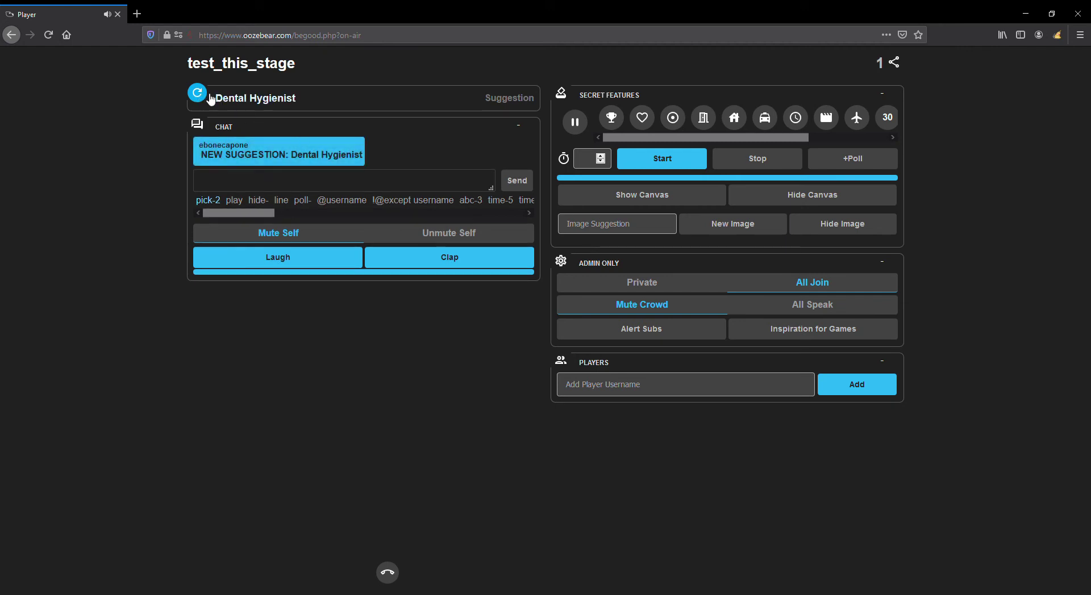
click(203, 97)
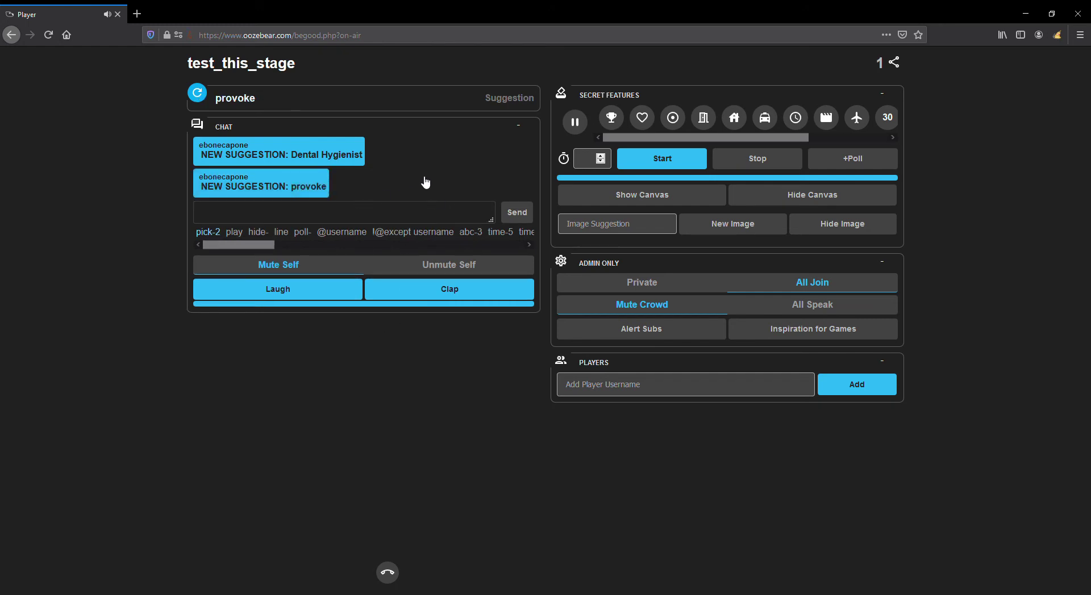
click(381, 220)
text(hi there)
key(Return)
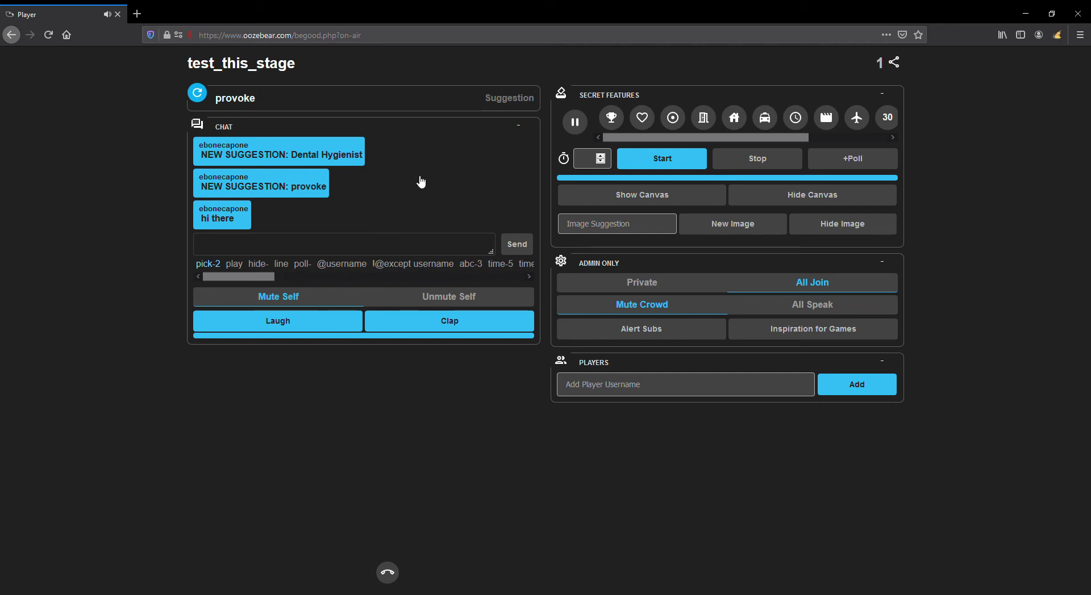
Unmute and re-mute yourself, and send a laugh reaction to the chat
click(448, 297)
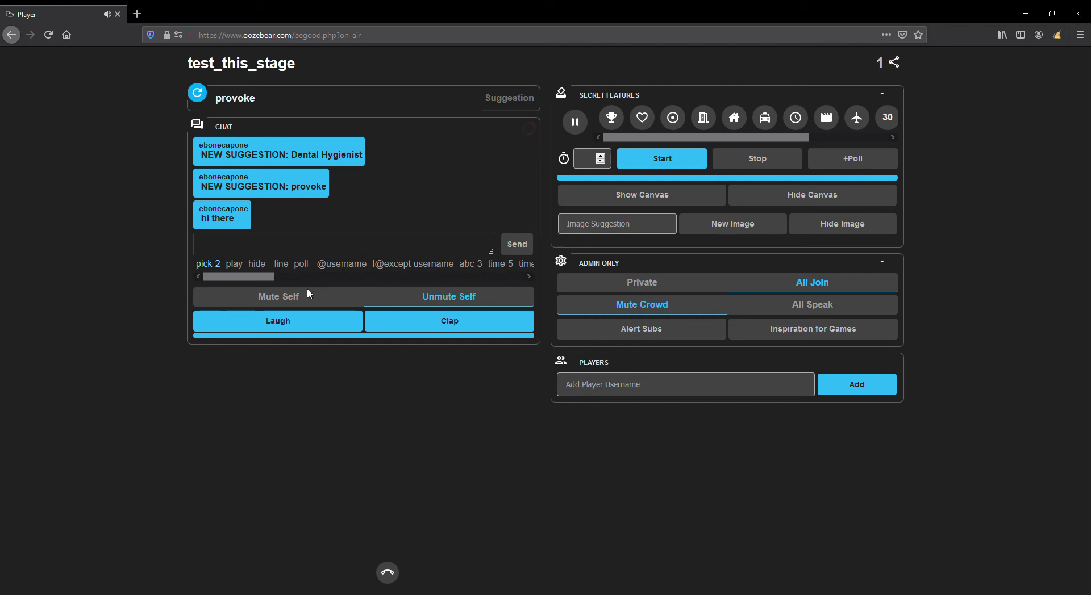
click(283, 297)
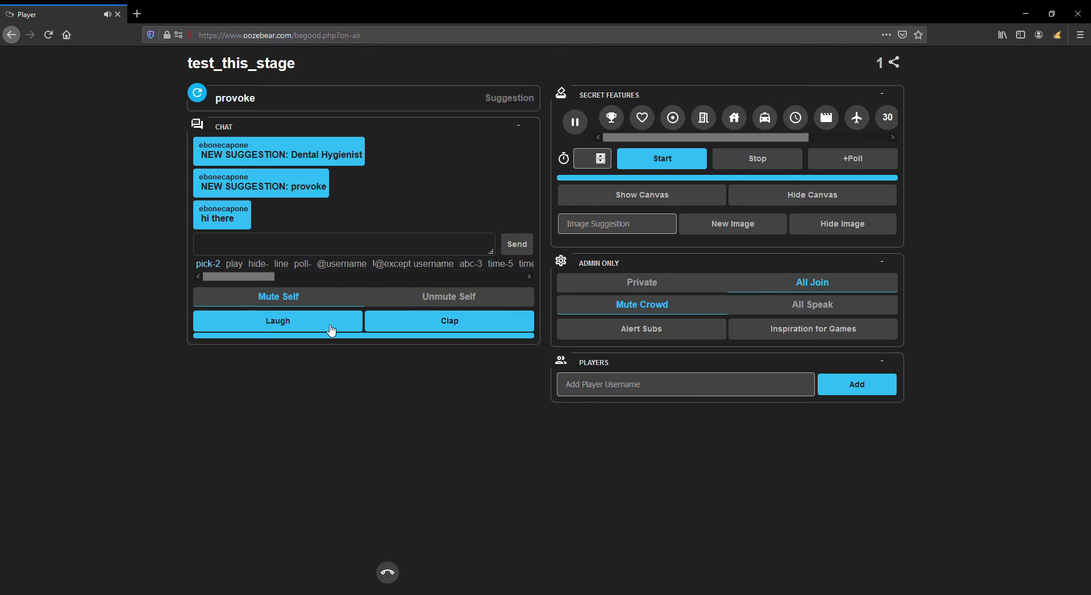
click(283, 323)
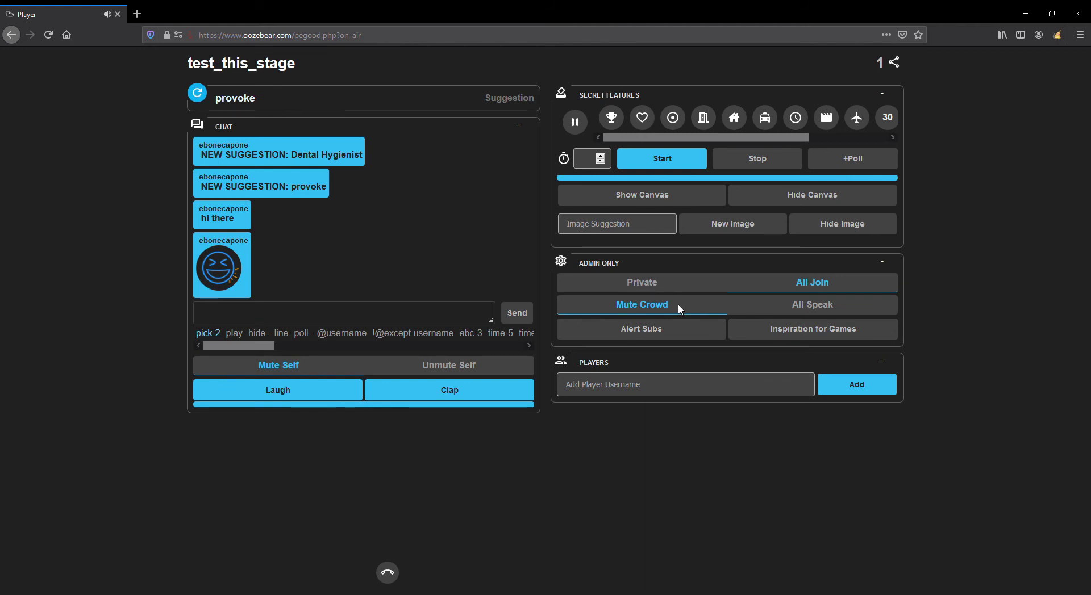
Allow everyone on the stage to speak and switch back to the muted crowd setting
click(802, 307)
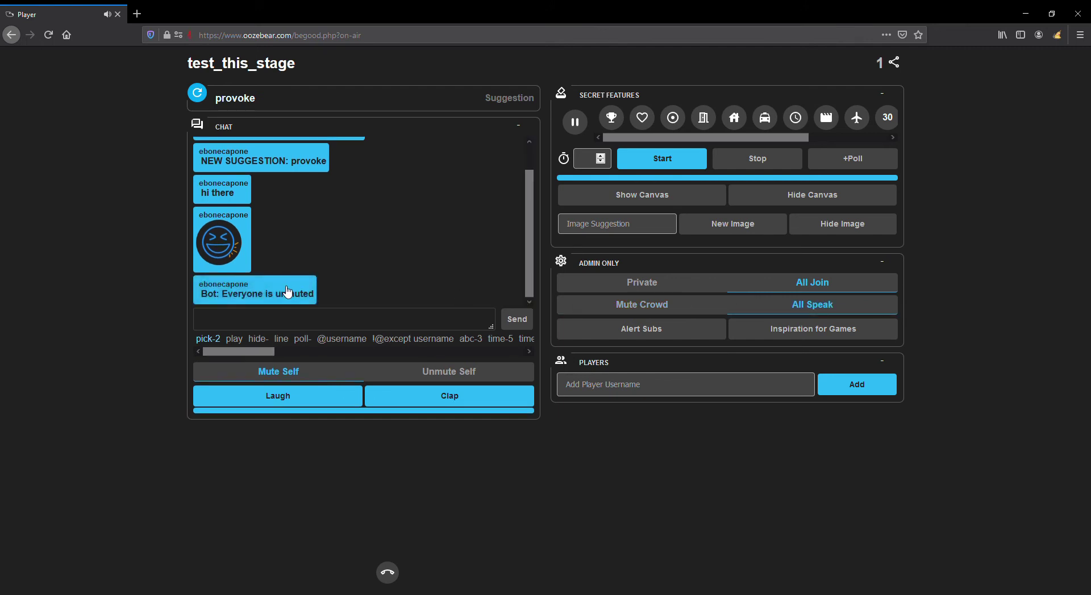
click(640, 307)
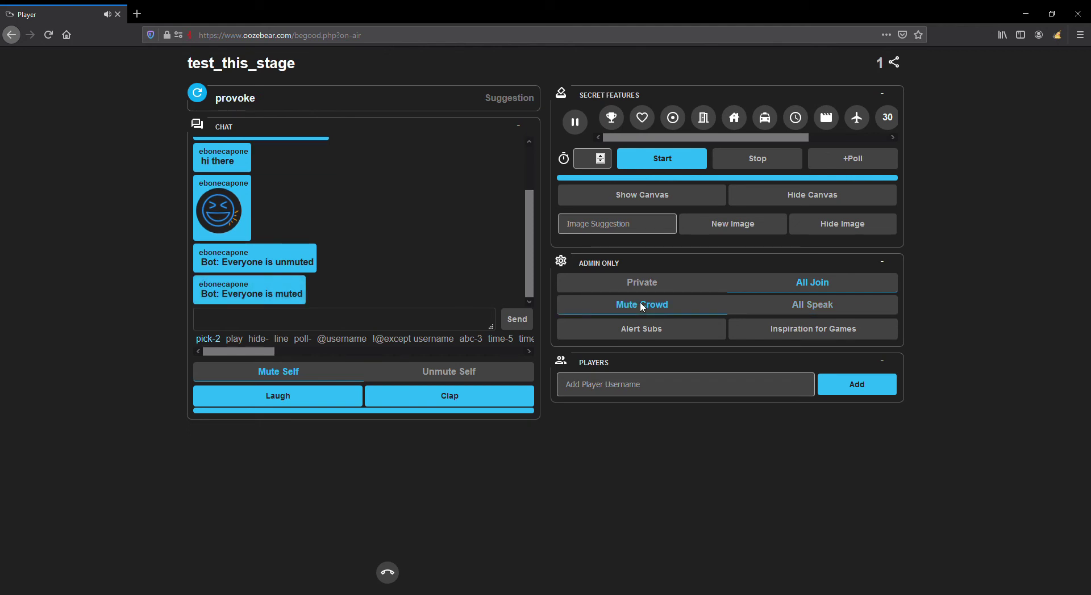
Add your own username to the stage's players
click(634, 393)
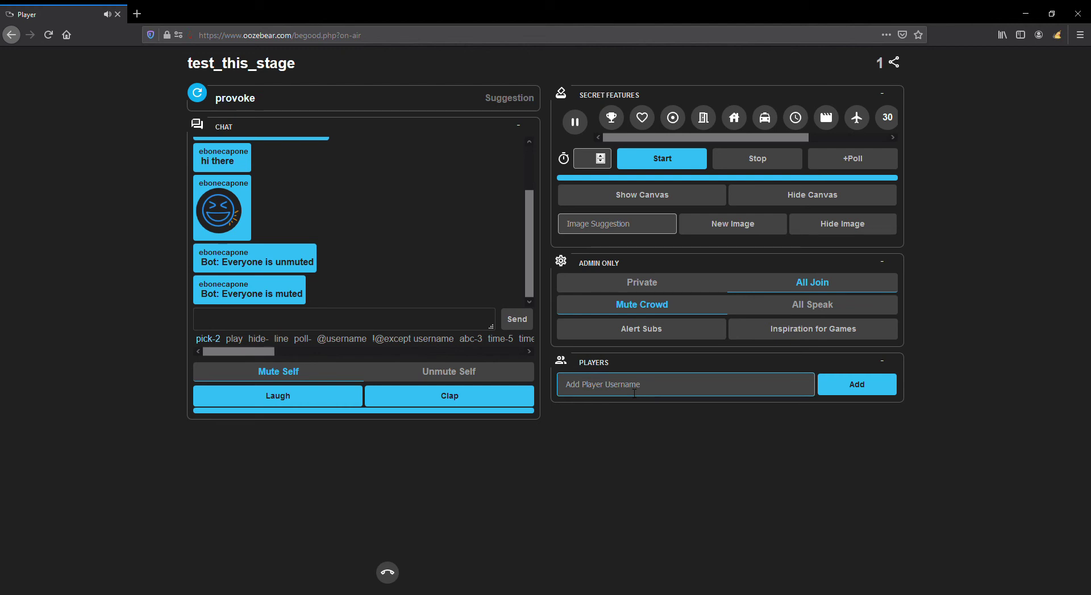
text(ebonecapone)
click(857, 390)
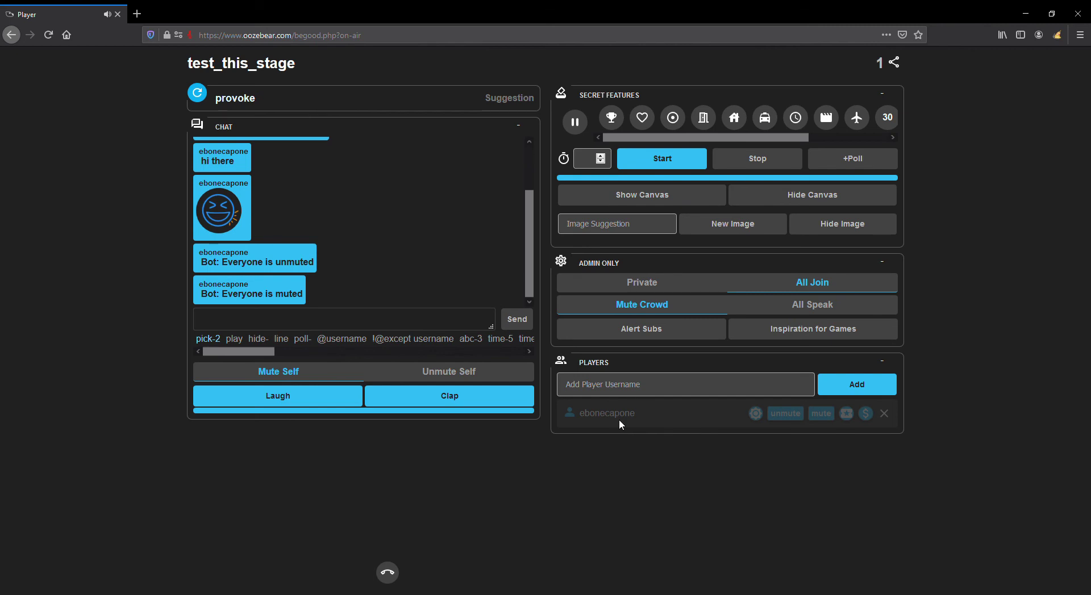
Unmute yourself, and try muting, unmuting and removing the added player in the players list
click(436, 370)
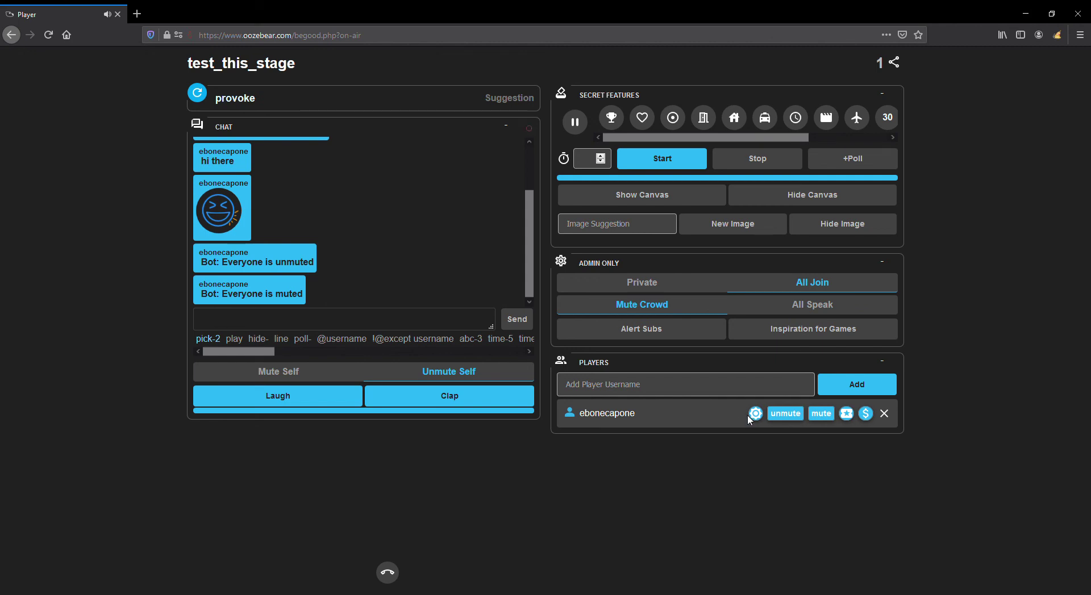
click(824, 414)
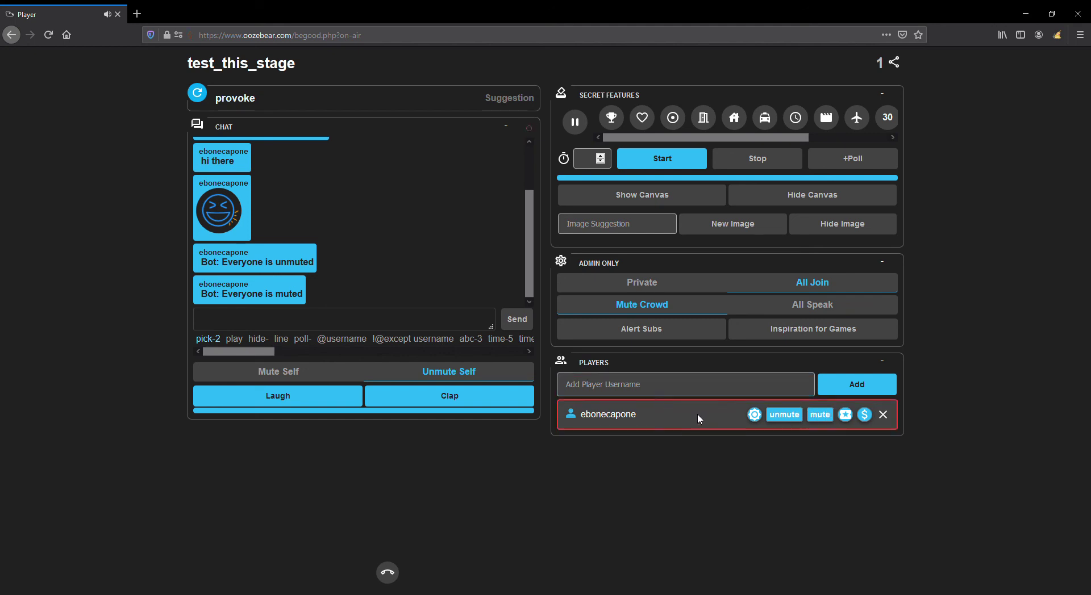
click(789, 417)
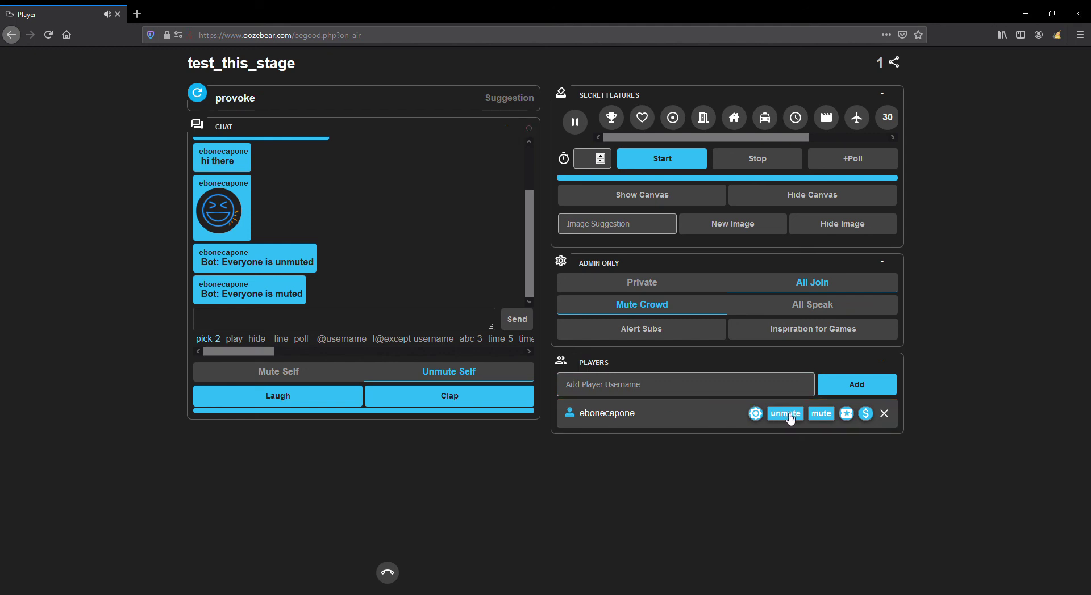
click(884, 414)
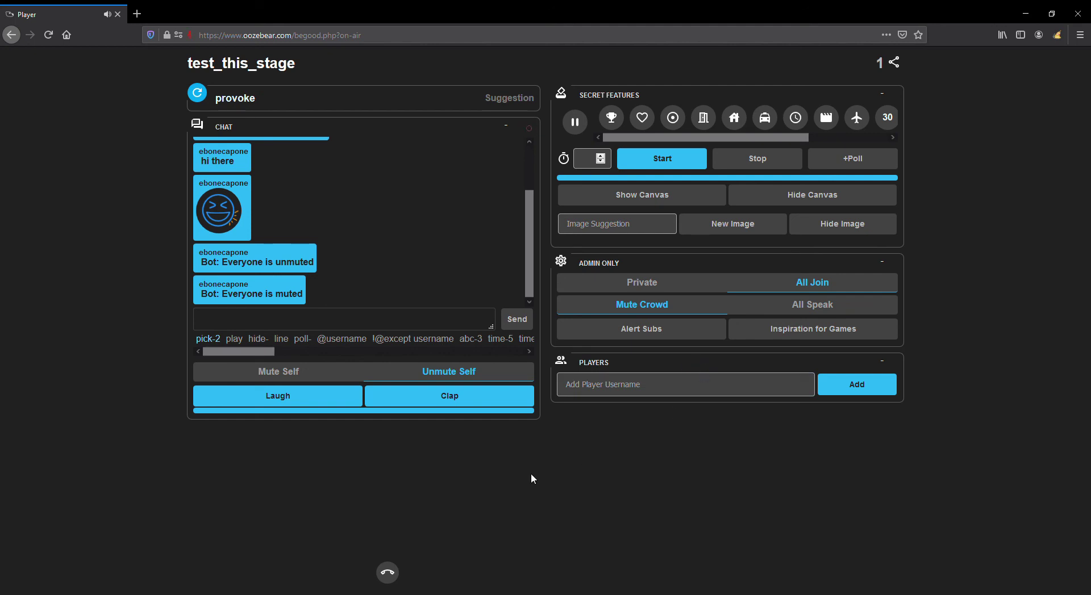
Leave the live stage, load the new stage into the on-air list and end test_this_stage
click(388, 573)
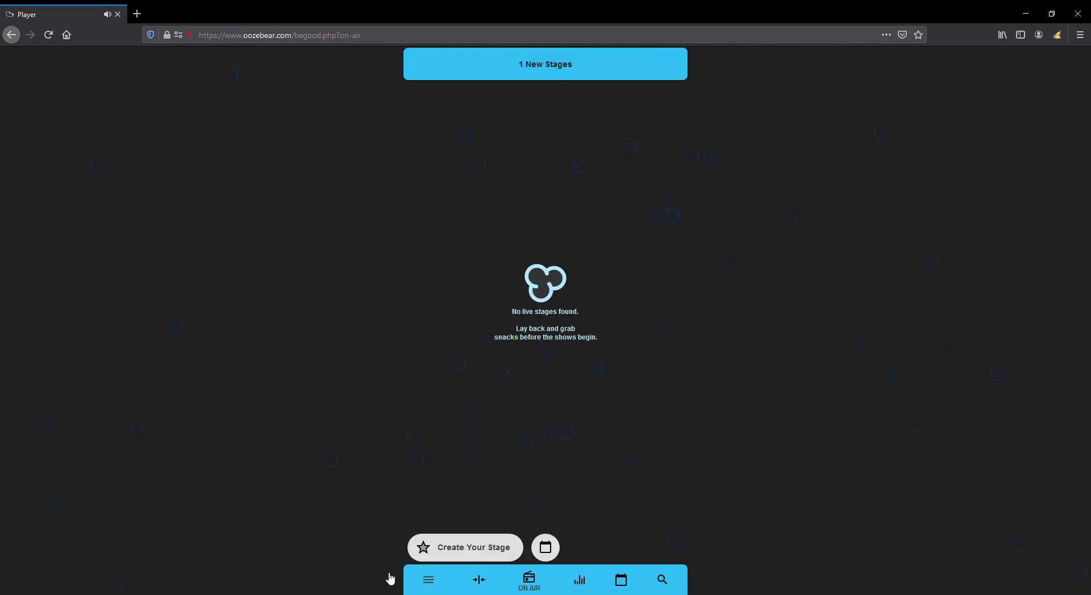
click(568, 72)
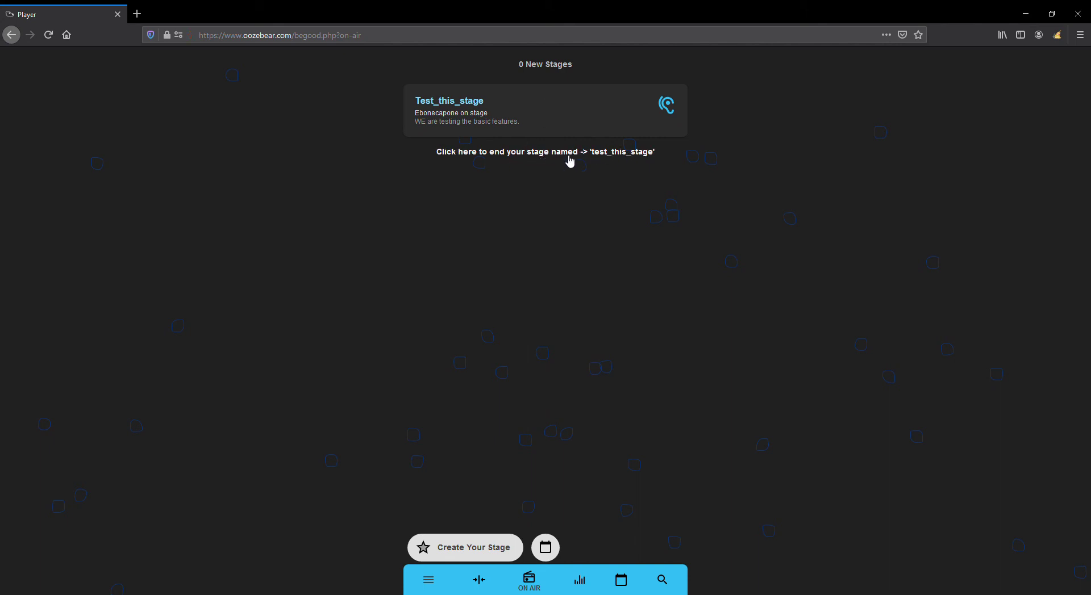
click(503, 153)
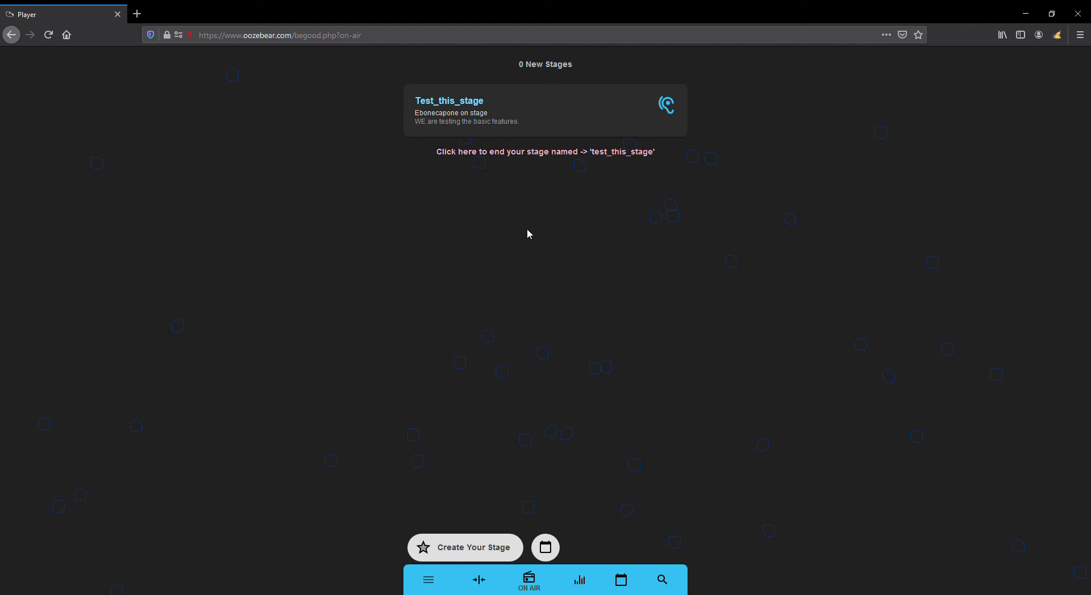